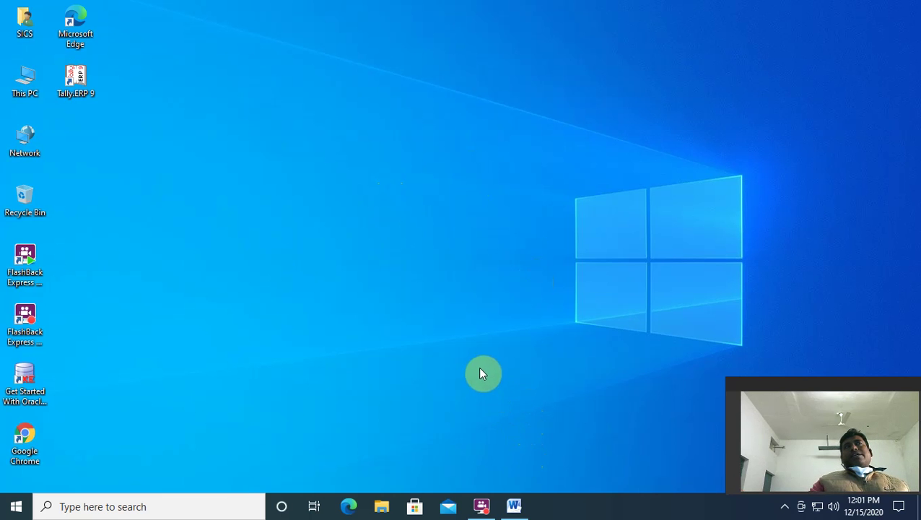
- Switch to the Office Automation document in Microsoft Word and look through its tables, text and pictures as far as the empty page 8
{"action": "mouse_move", "coordinate": [514, 510]}
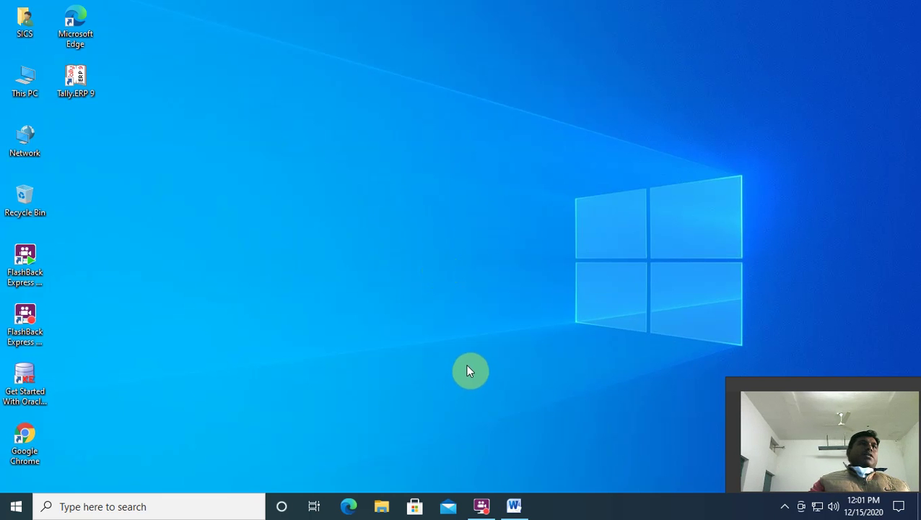
{"action": "left_click", "coordinate": [514, 510]}
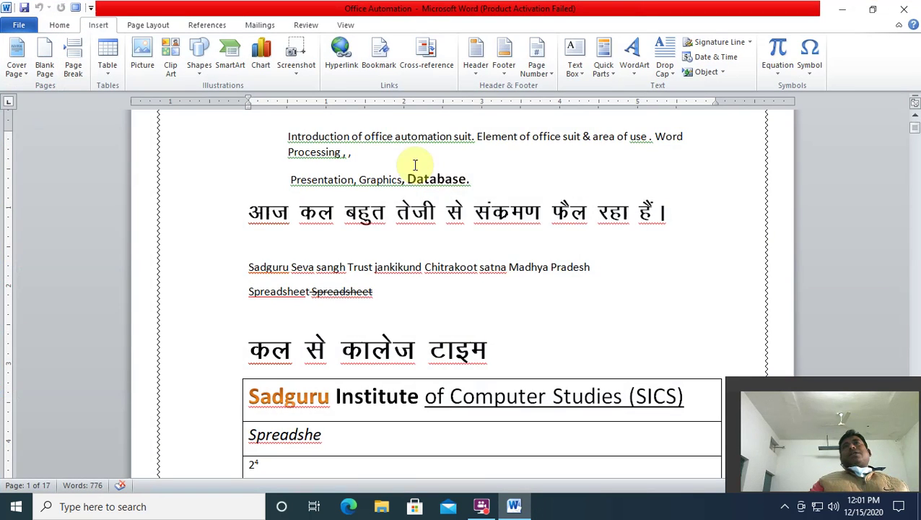
{"action": "scroll", "coordinate": [413, 149], "scroll_direction": "down", "scroll_amount": 5}
{"action": "scroll", "coordinate": [414, 149], "scroll_direction": "down", "scroll_amount": 15}
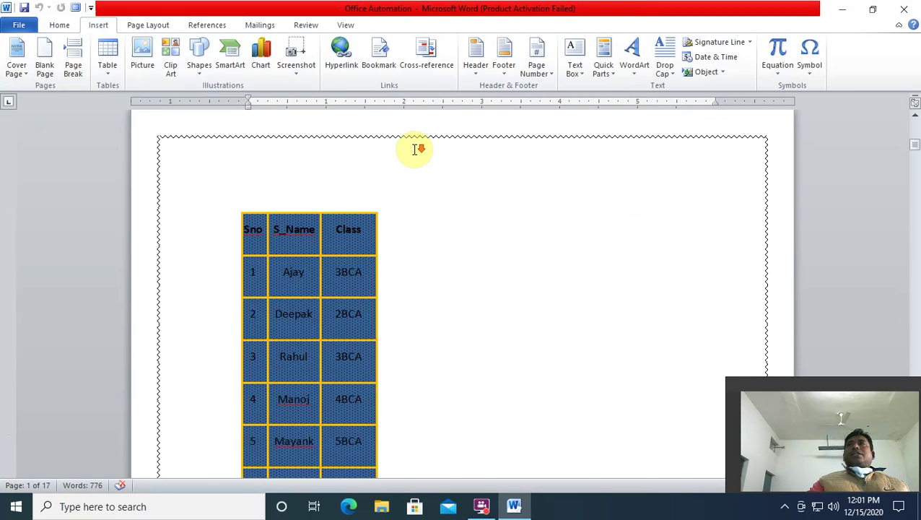
{"action": "scroll", "coordinate": [404, 153], "scroll_direction": "down", "scroll_amount": 15}
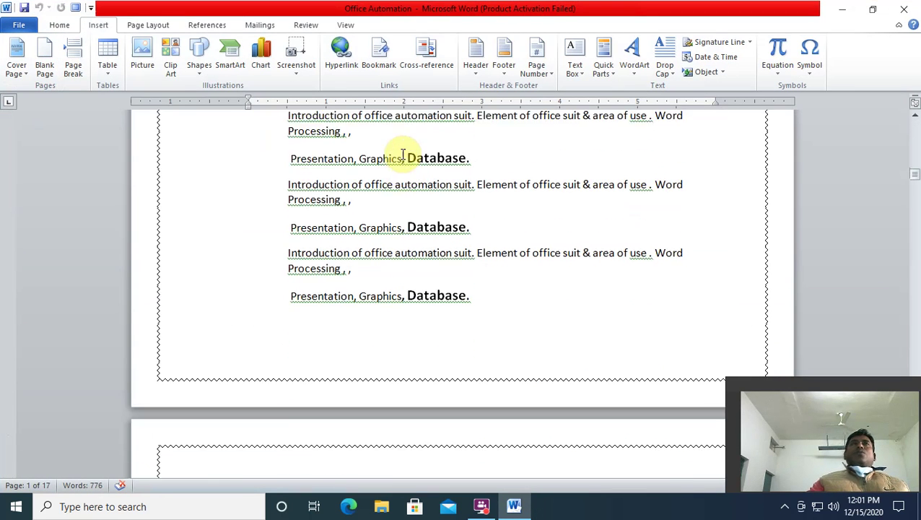
{"action": "scroll", "coordinate": [404, 152], "scroll_direction": "down", "scroll_amount": 9}
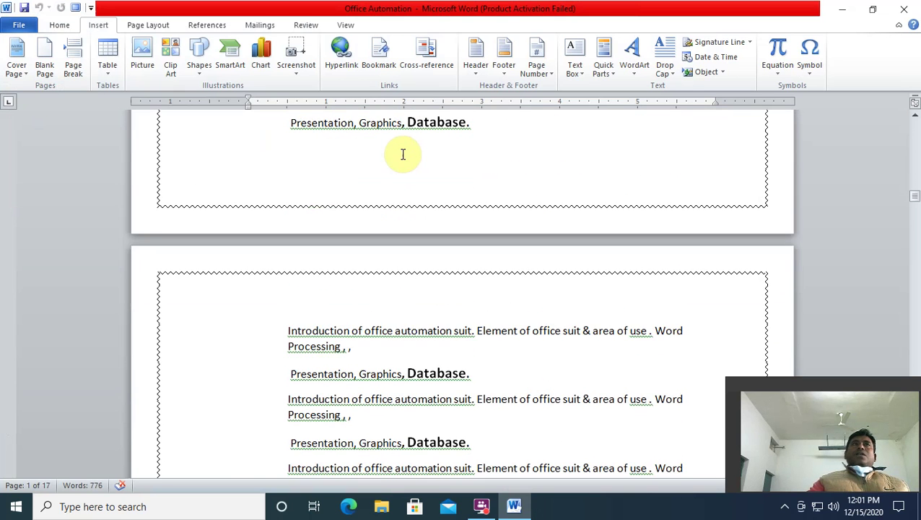
{"action": "scroll", "coordinate": [403, 154], "scroll_direction": "down", "scroll_amount": 5}
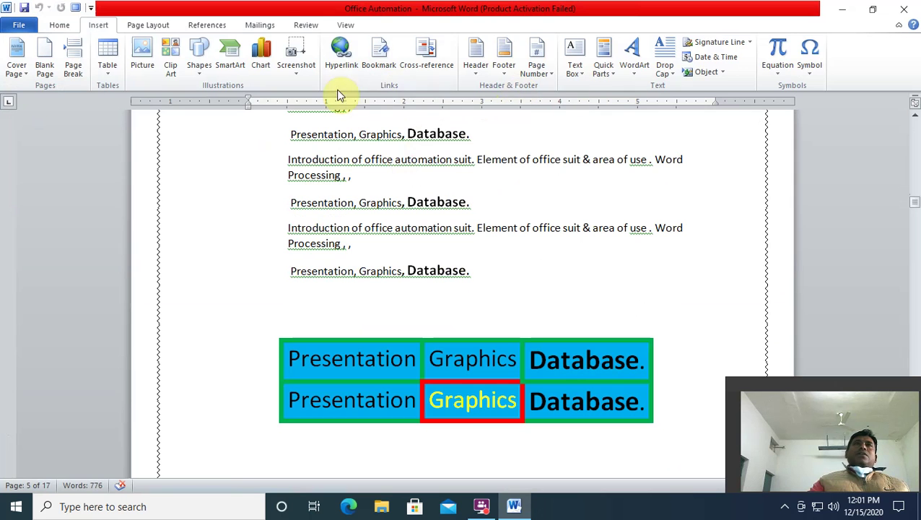
{"action": "scroll", "coordinate": [372, 126], "scroll_direction": "down", "scroll_amount": 5}
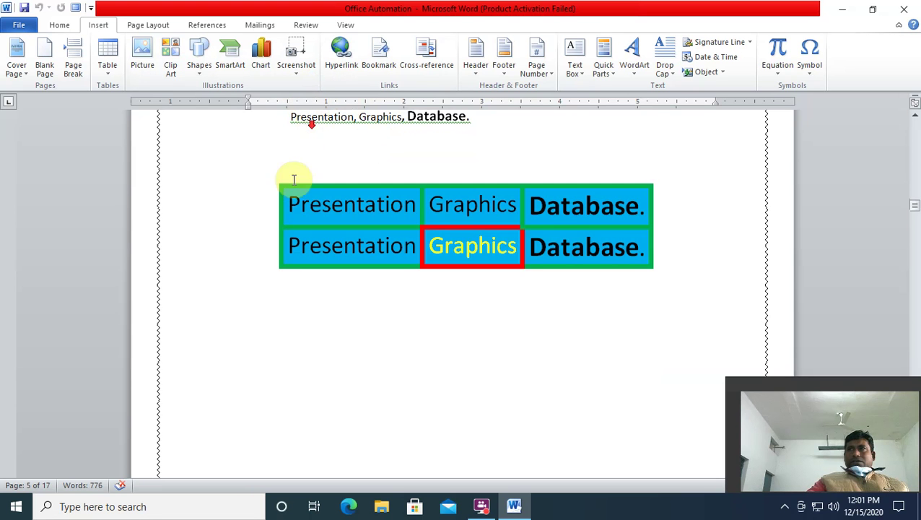
{"action": "scroll", "coordinate": [300, 148], "scroll_direction": "down", "scroll_amount": 2}
{"action": "scroll", "coordinate": [506, 249], "scroll_direction": "down", "scroll_amount": 3}
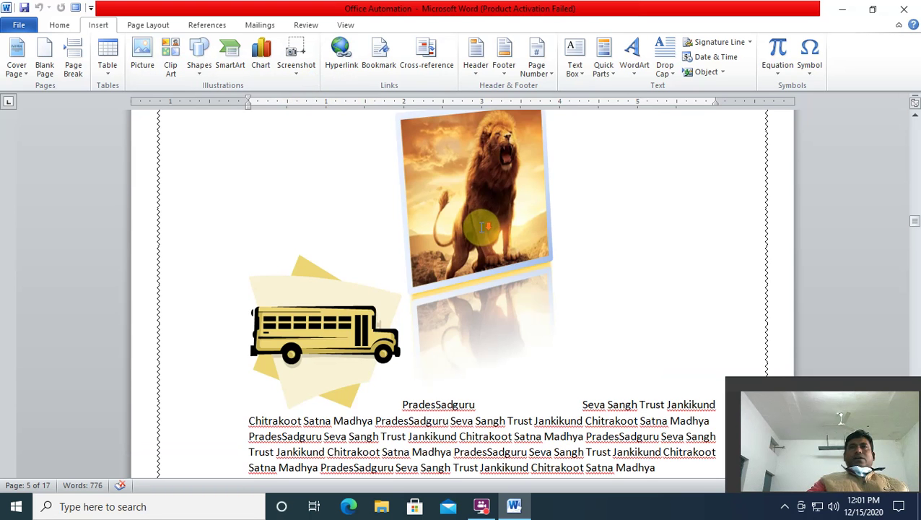
{"action": "scroll", "coordinate": [484, 220], "scroll_direction": "down", "scroll_amount": 10}
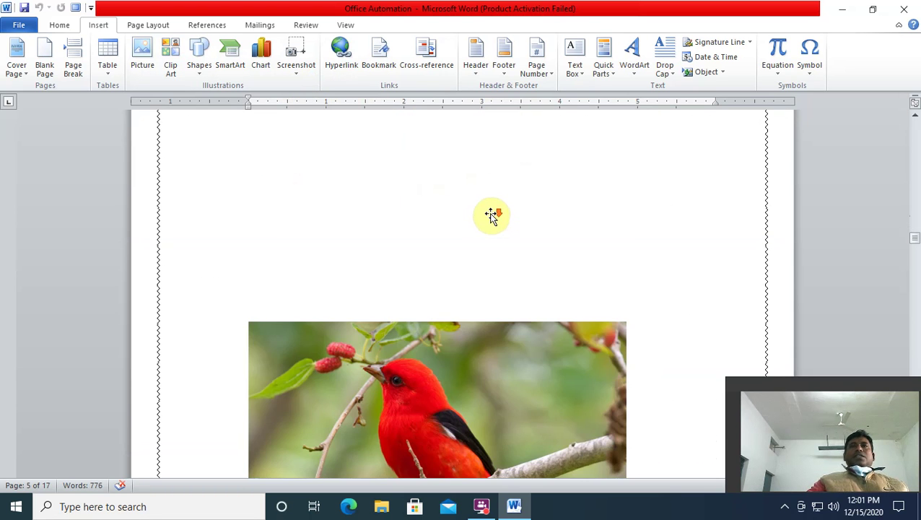
{"action": "scroll", "coordinate": [494, 215], "scroll_direction": "down", "scroll_amount": 8}
{"action": "scroll", "coordinate": [491, 216], "scroll_direction": "down", "scroll_amount": 10}
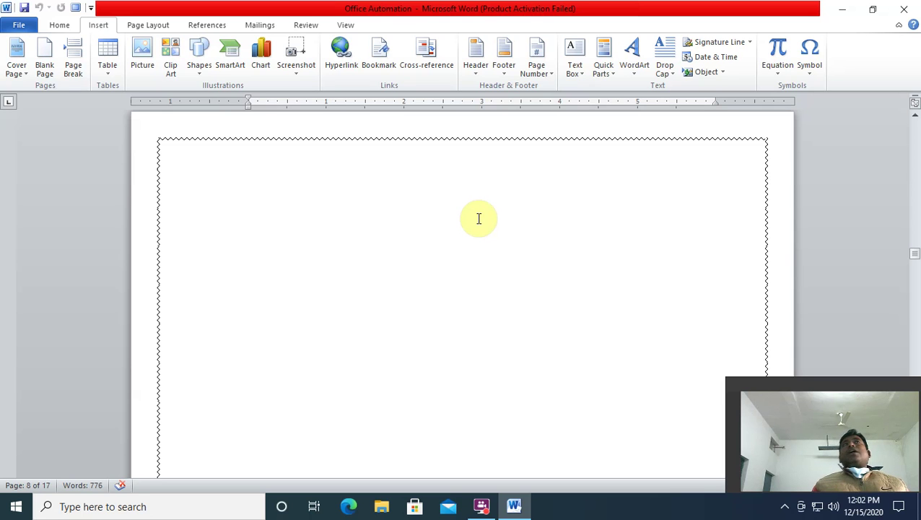
{"action": "left_click", "coordinate": [292, 60]}
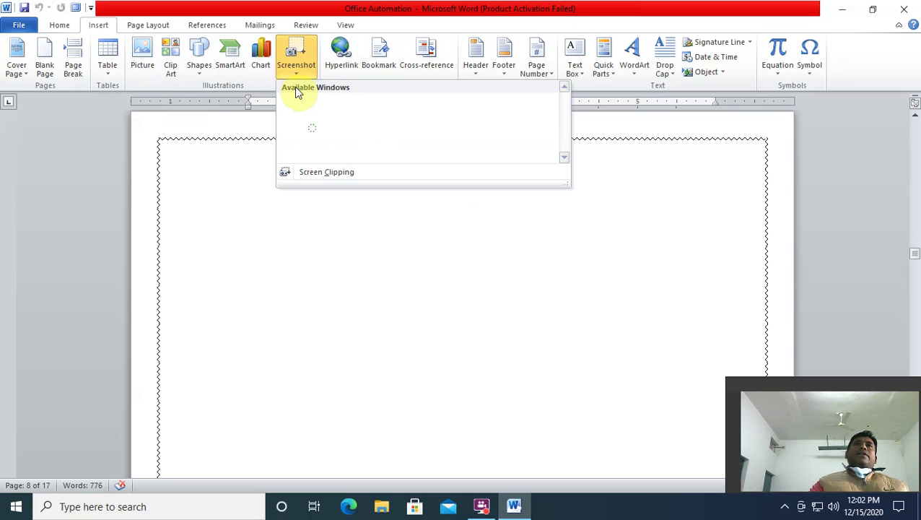
{"action": "left_click", "coordinate": [285, 173]}
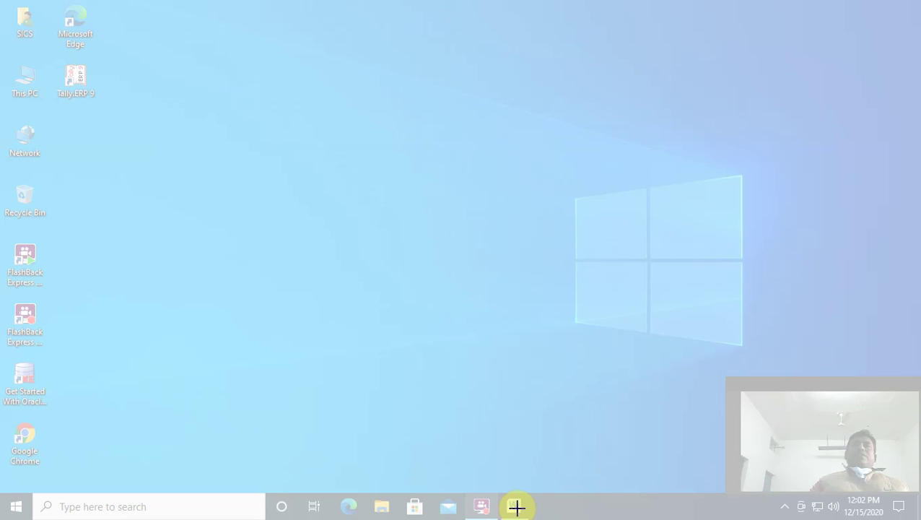
{"action": "left_click", "coordinate": [517, 507]}
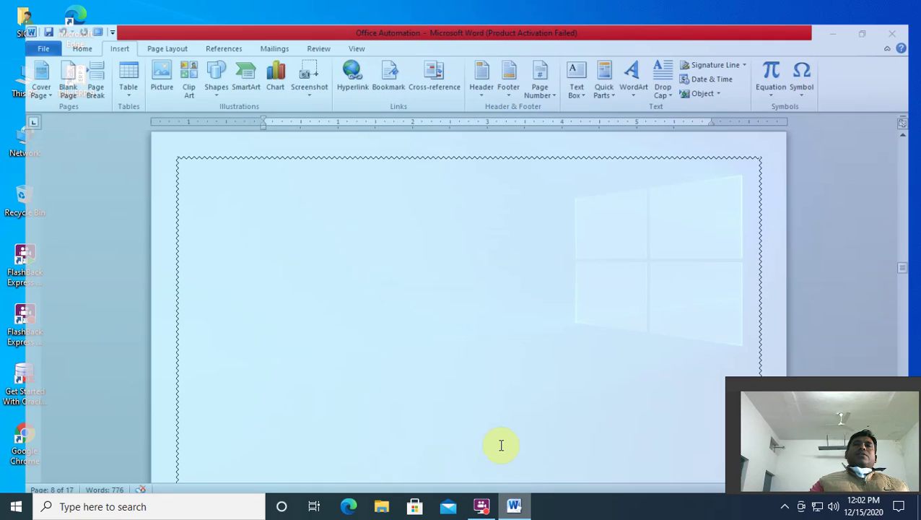
- Insert a screen clipping of the desktop icons, about 2.56" high and 2.51" wide, on page 1 and delete the misplaced picture
{"action": "left_click", "coordinate": [296, 63]}
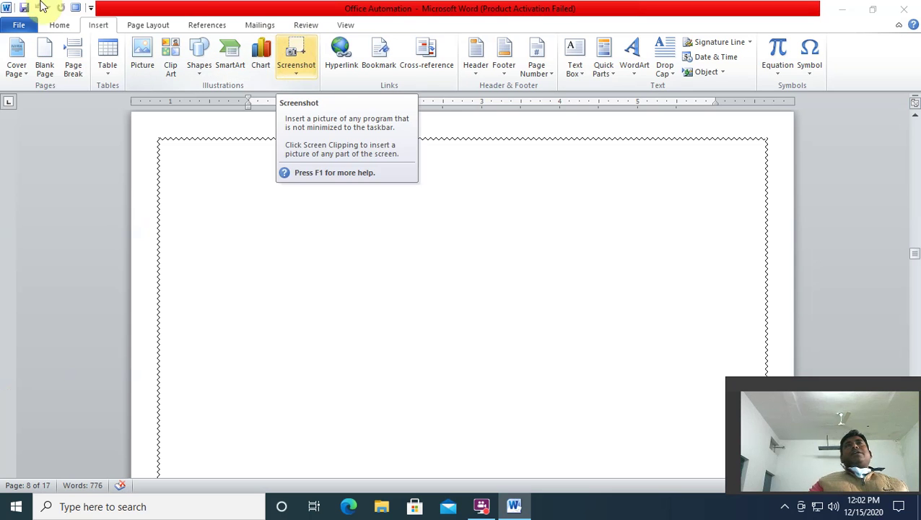
{"action": "left_click", "coordinate": [300, 55]}
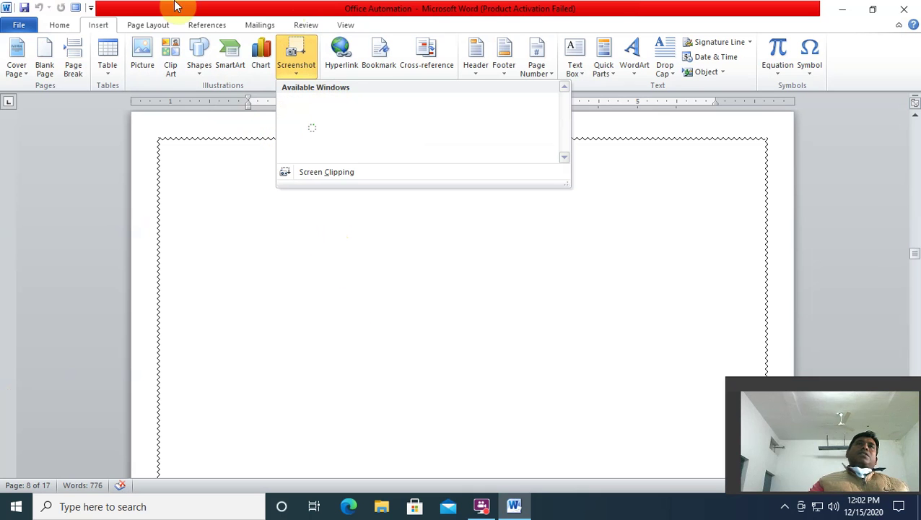
{"action": "left_click", "coordinate": [293, 68]}
{"action": "left_click", "coordinate": [294, 74]}
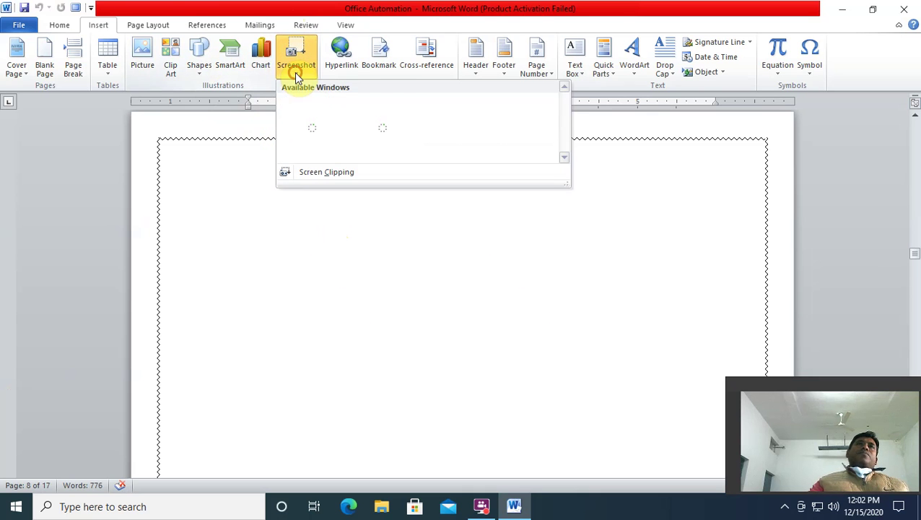
{"action": "left_click", "coordinate": [297, 47]}
{"action": "left_click", "coordinate": [298, 47]}
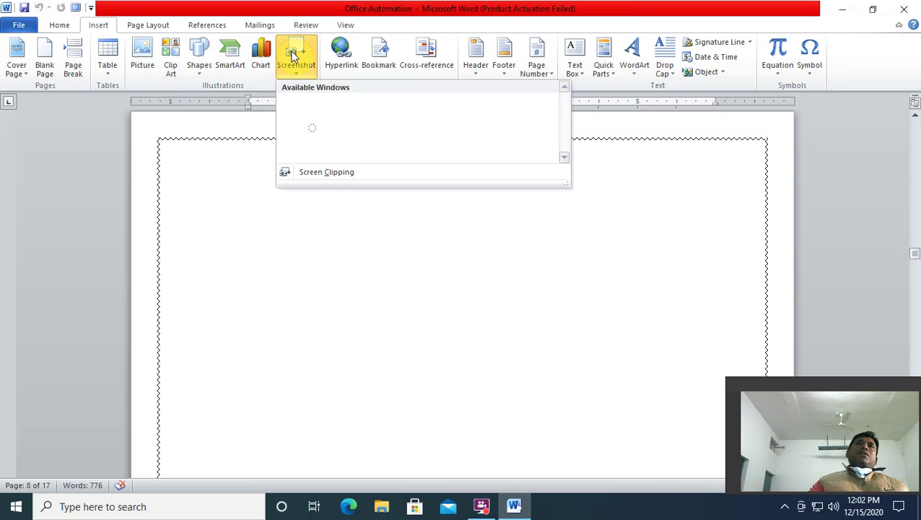
{"action": "left_click", "coordinate": [291, 175]}
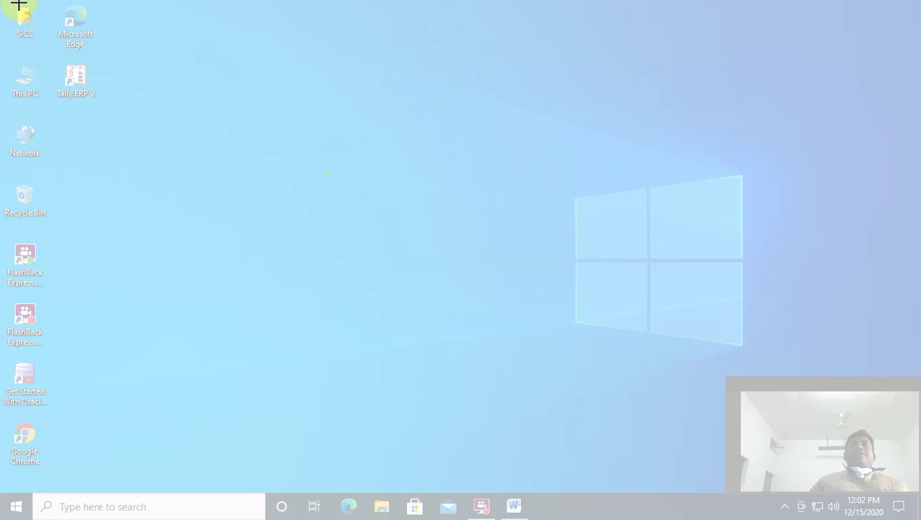
{"action": "left_click_drag", "start_coordinate": [3, 9], "coordinate": [163, 174]}
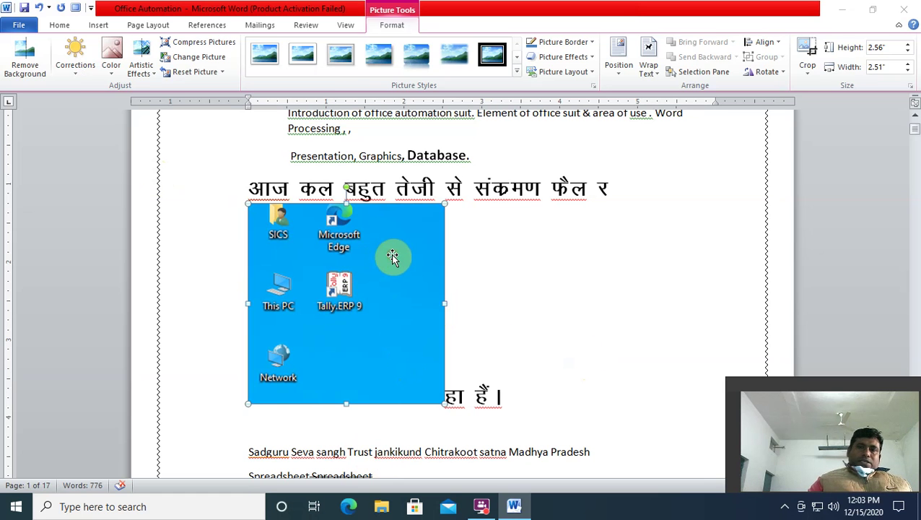
{"action": "key", "text": "Delete"}
- Insert a screen clipping of the desktop area from SICS to Network and Tally.ERP 9 on empty page 8, about 2.72" high and 2.78" wide
{"action": "left_click_drag", "start_coordinate": [914, 131], "coordinate": [914, 253]}
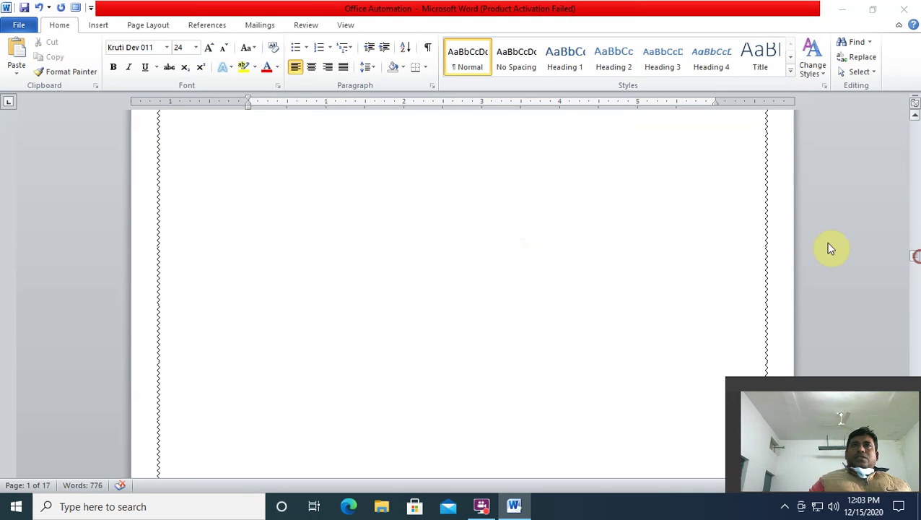
{"action": "left_click", "coordinate": [373, 237]}
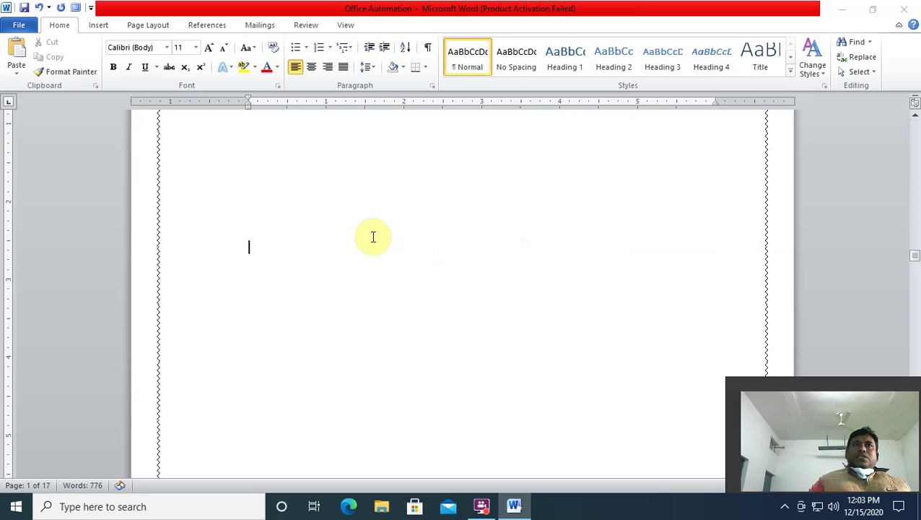
{"action": "left_click", "coordinate": [97, 25]}
{"action": "left_click", "coordinate": [296, 54]}
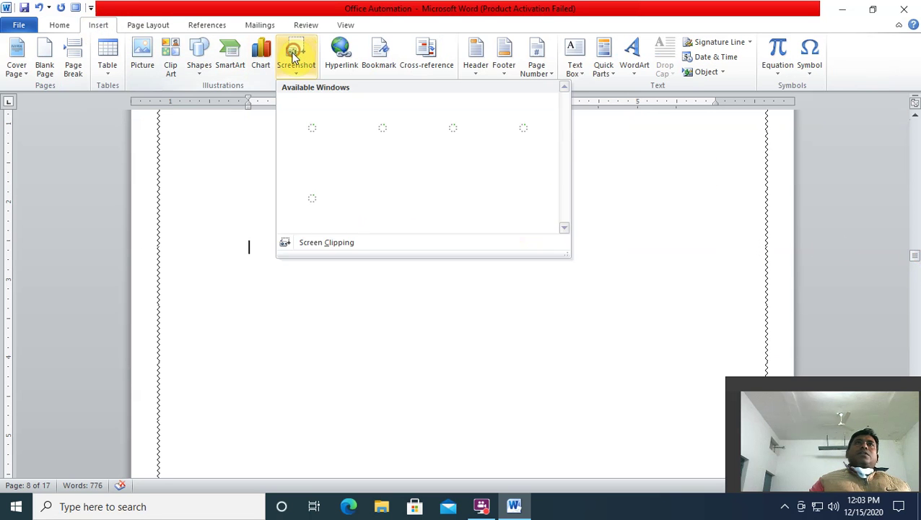
{"action": "left_click", "coordinate": [304, 129]}
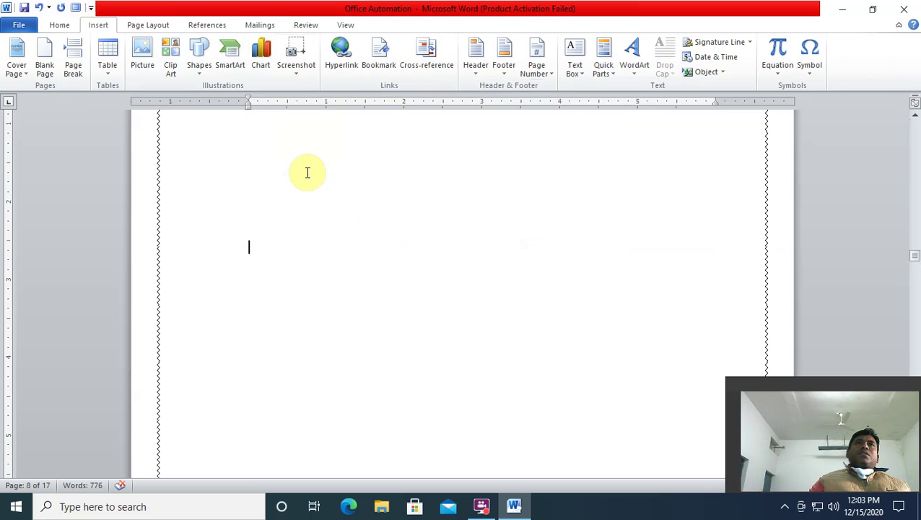
{"action": "left_click", "coordinate": [293, 65]}
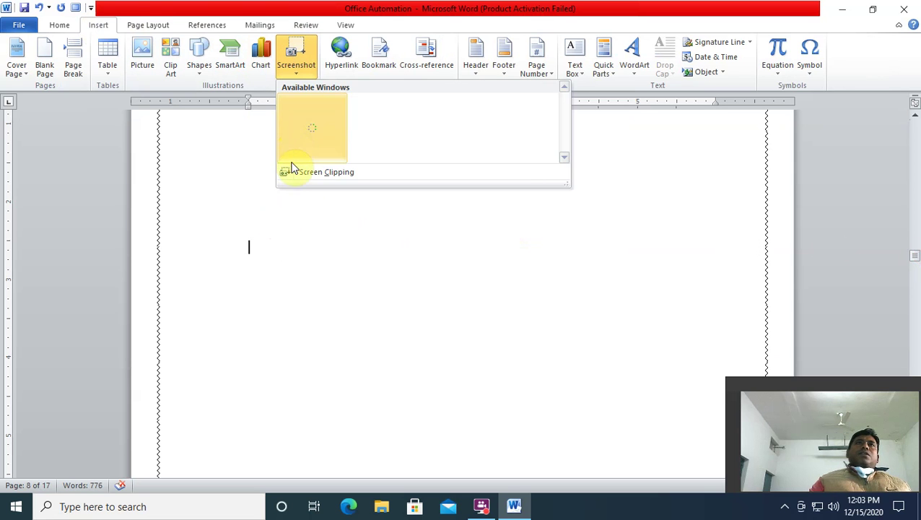
{"action": "left_click", "coordinate": [281, 173]}
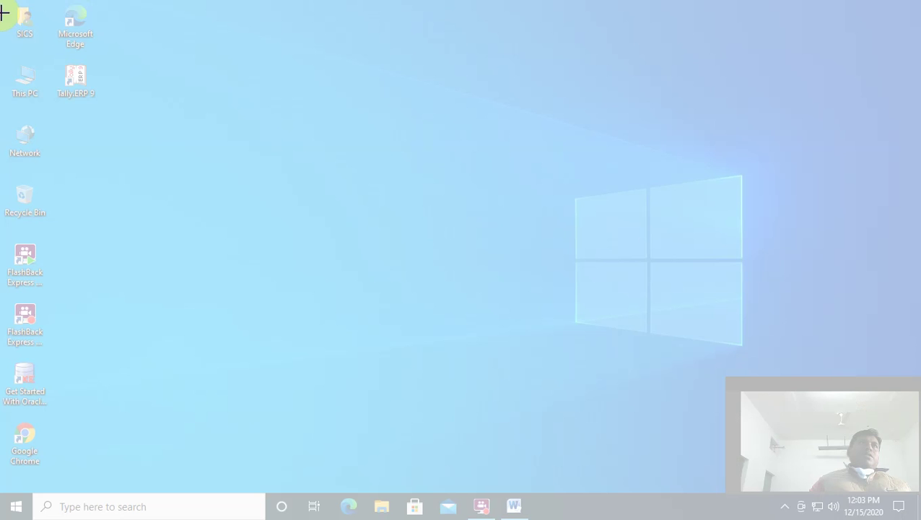
{"action": "left_click_drag", "start_coordinate": [4, 9], "coordinate": [184, 186]}
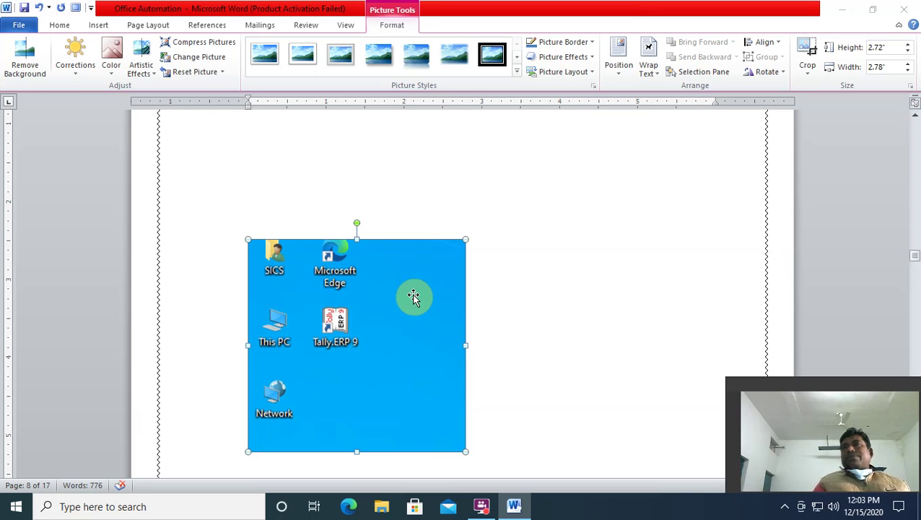
- Center the inserted desktop clipping horizontally on the page
{"action": "left_click_drag", "start_coordinate": [413, 296], "coordinate": [377, 223]}
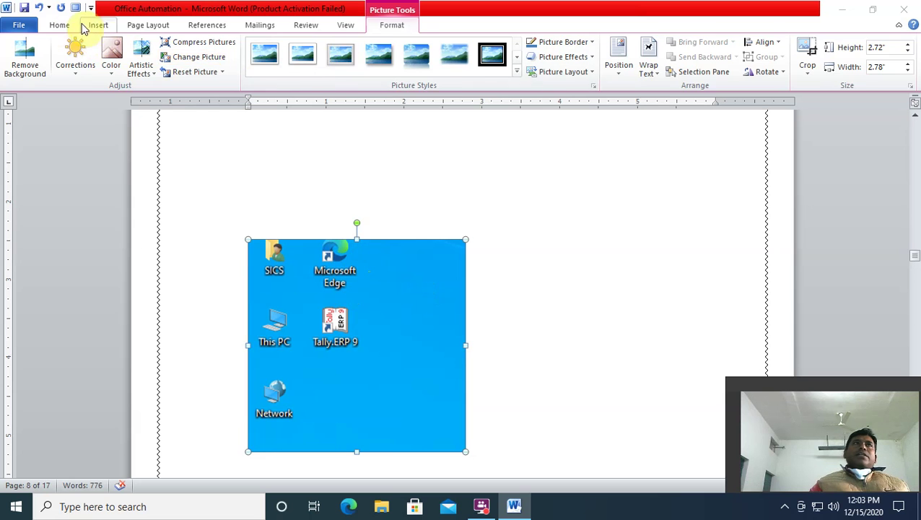
{"action": "left_click", "coordinate": [59, 24]}
{"action": "left_click", "coordinate": [312, 67]}
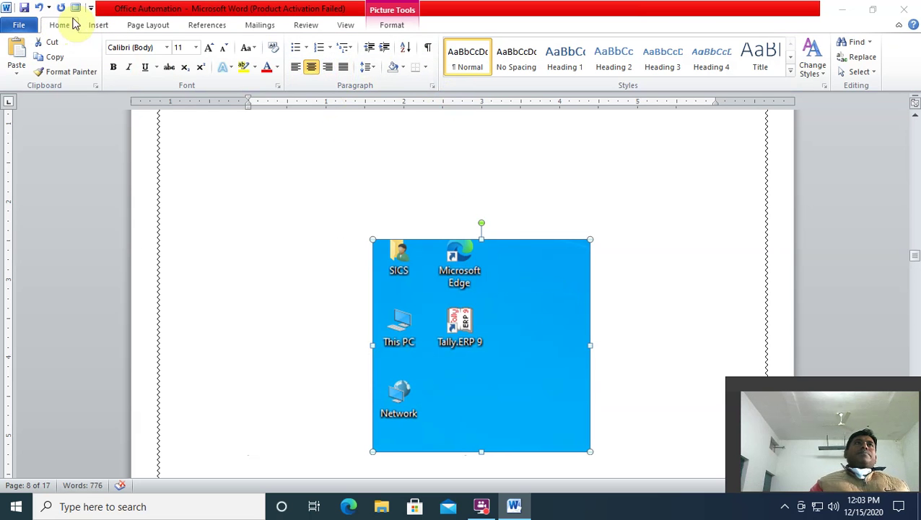
{"action": "left_click", "coordinate": [98, 25]}
{"action": "double_click", "coordinate": [448, 320]}
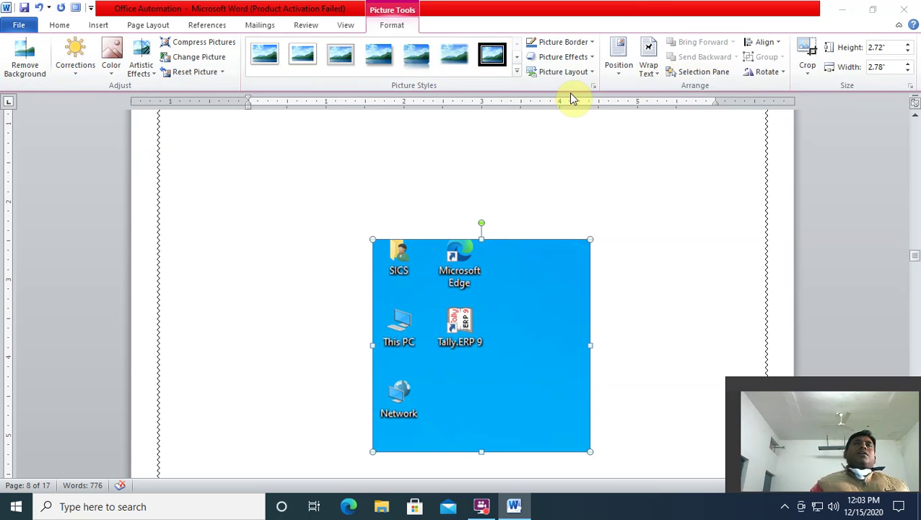
{"action": "left_click", "coordinate": [403, 315]}
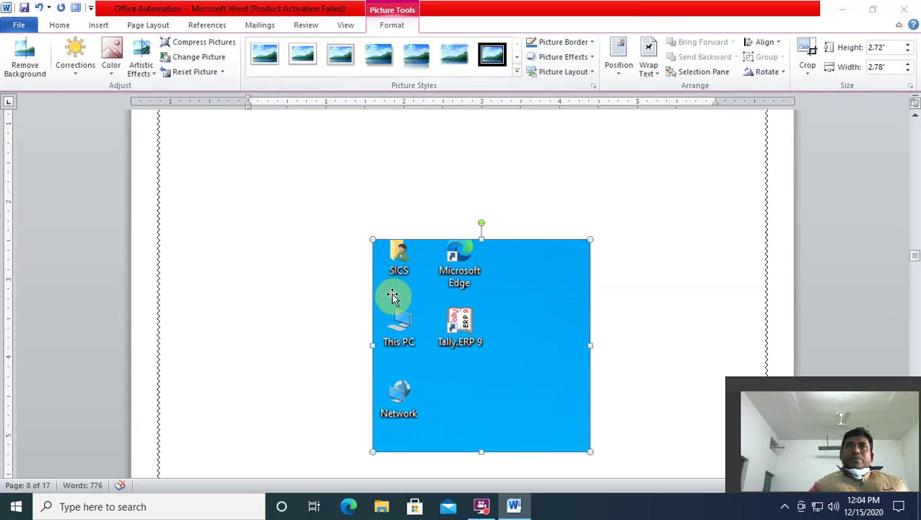
{"action": "left_click", "coordinate": [97, 25]}
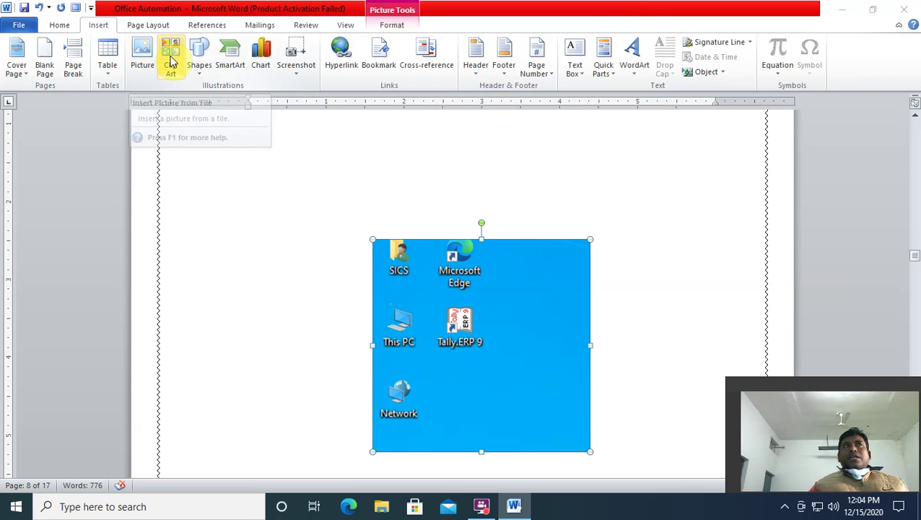
- Apply a red picture border to the desktop clipping
{"action": "double_click", "coordinate": [493, 305]}
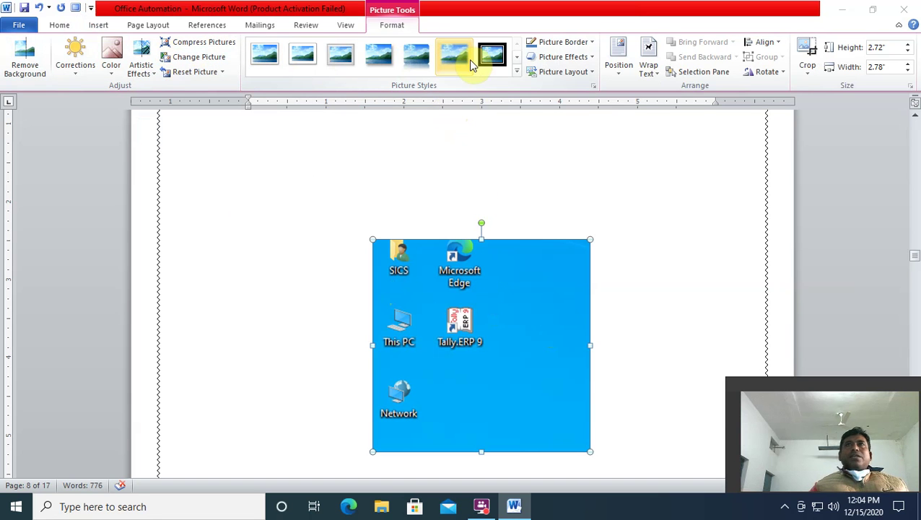
{"action": "left_click", "coordinate": [592, 41]}
{"action": "left_click", "coordinate": [500, 267]}
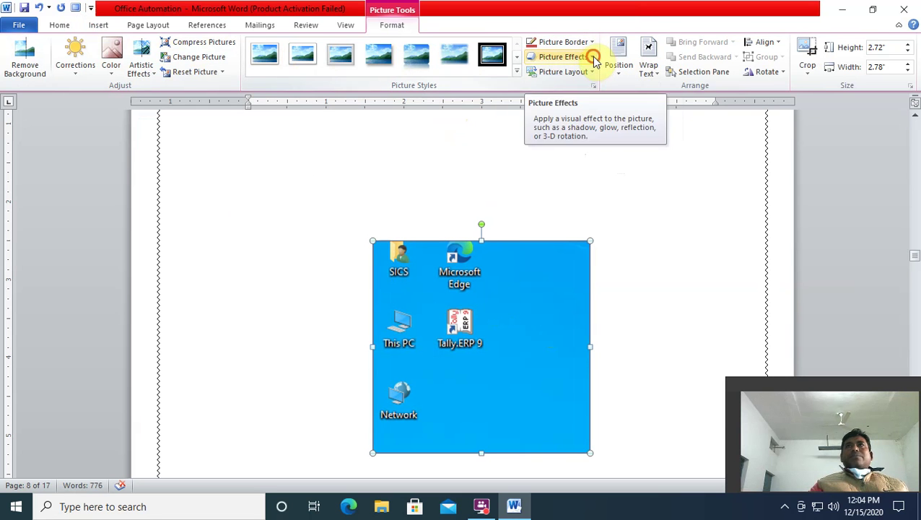
- Apply a Perspective 3-D rotation that tilts the desktop clipping backward, with its upper edge narrower than its lower edge
{"action": "left_click", "coordinate": [592, 59]}
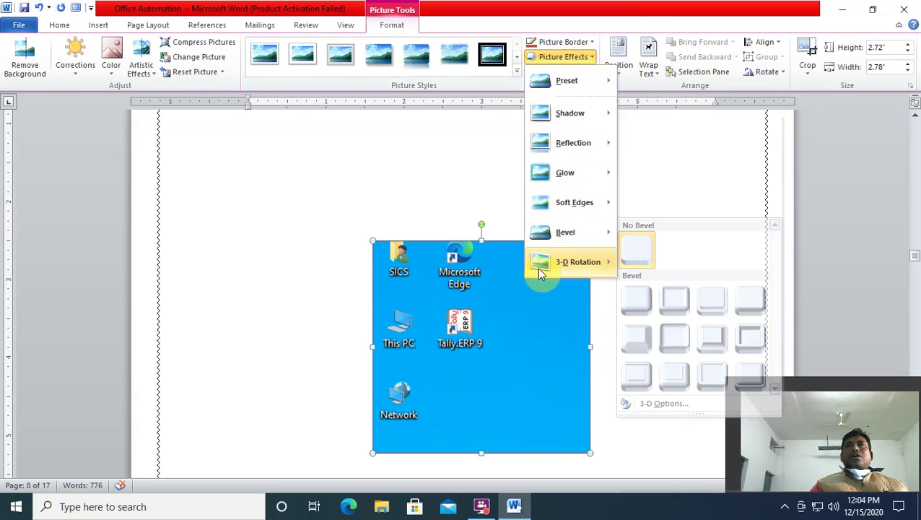
{"action": "mouse_move", "coordinate": [581, 272]}
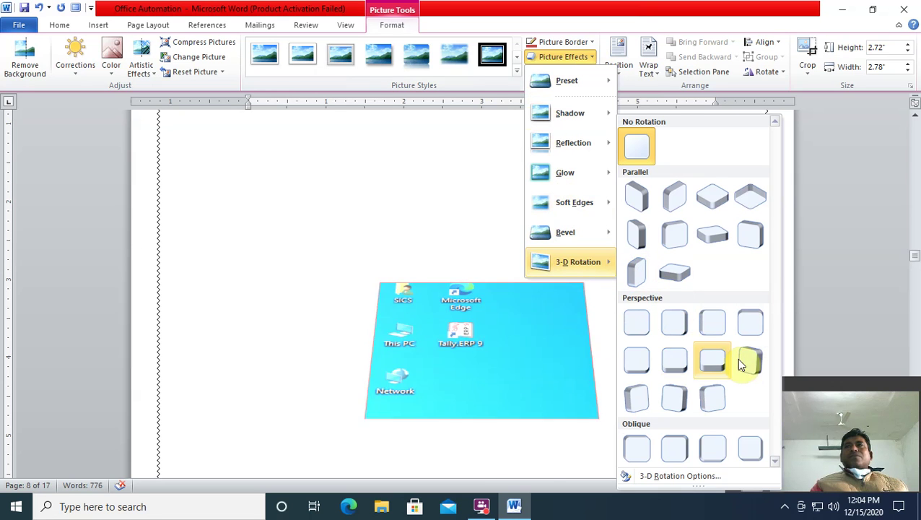
{"action": "left_click", "coordinate": [703, 364]}
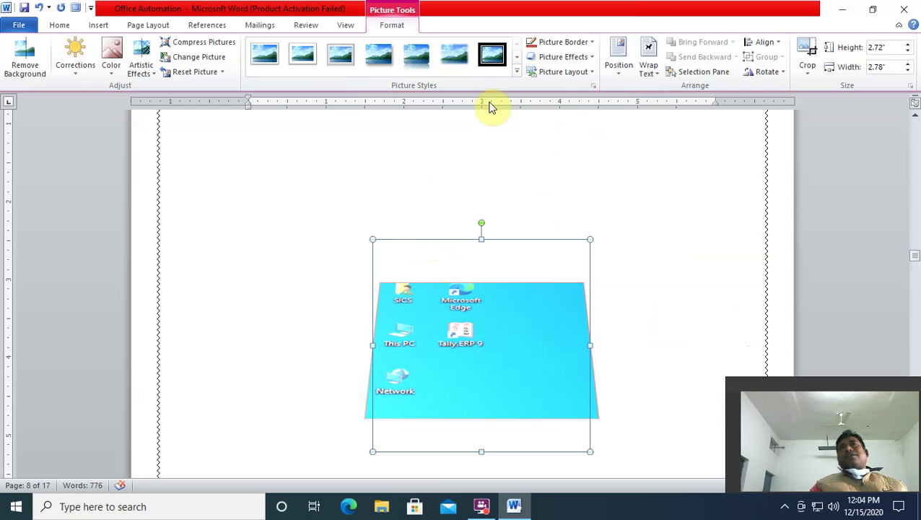
- Add a purple 11 pt glow effect around the desktop clipping
{"action": "left_click", "coordinate": [564, 72]}
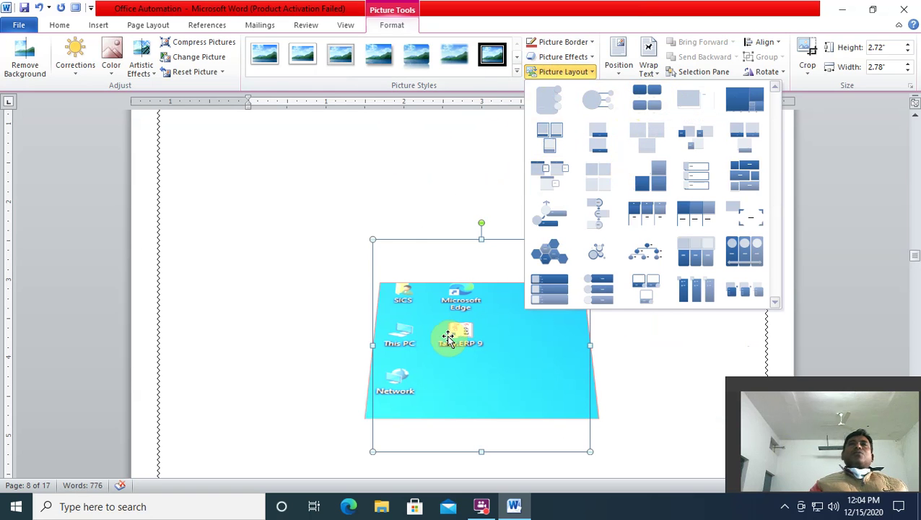
{"action": "left_click", "coordinate": [428, 334]}
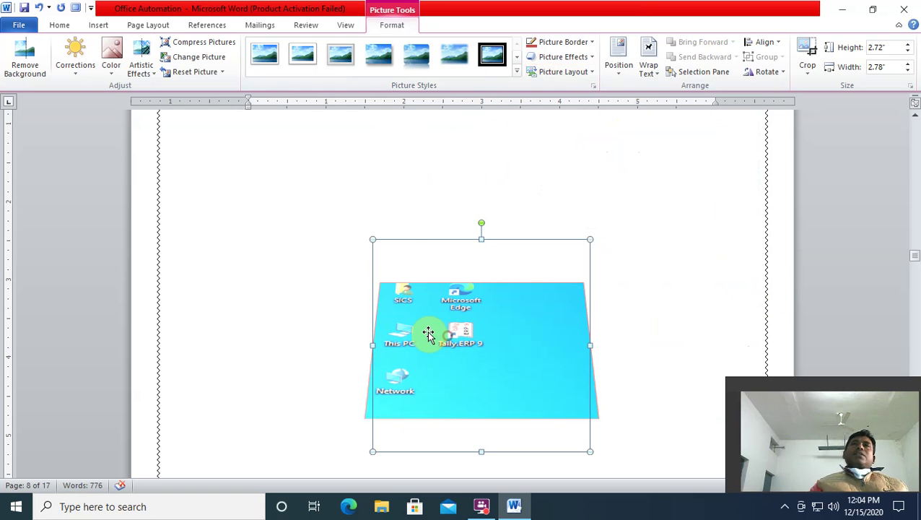
{"action": "left_click", "coordinate": [559, 58]}
{"action": "mouse_move", "coordinate": [543, 176]}
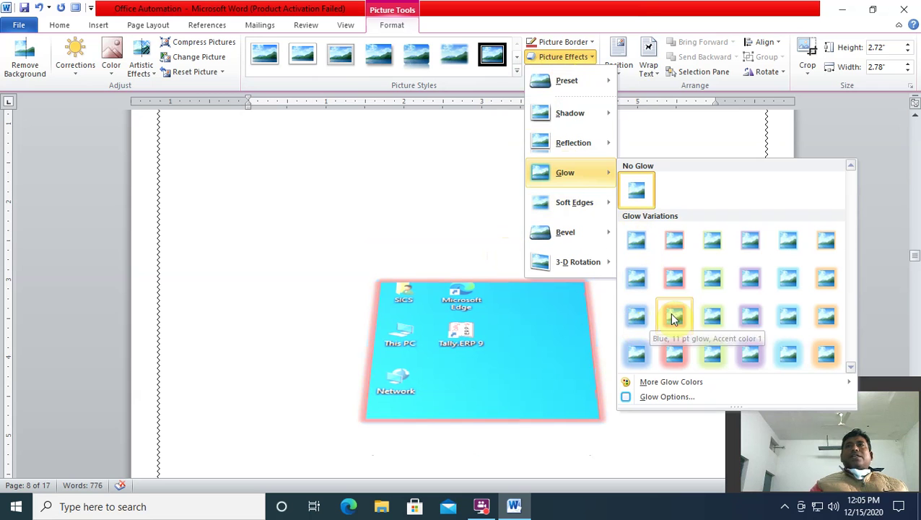
{"action": "left_click", "coordinate": [753, 317]}
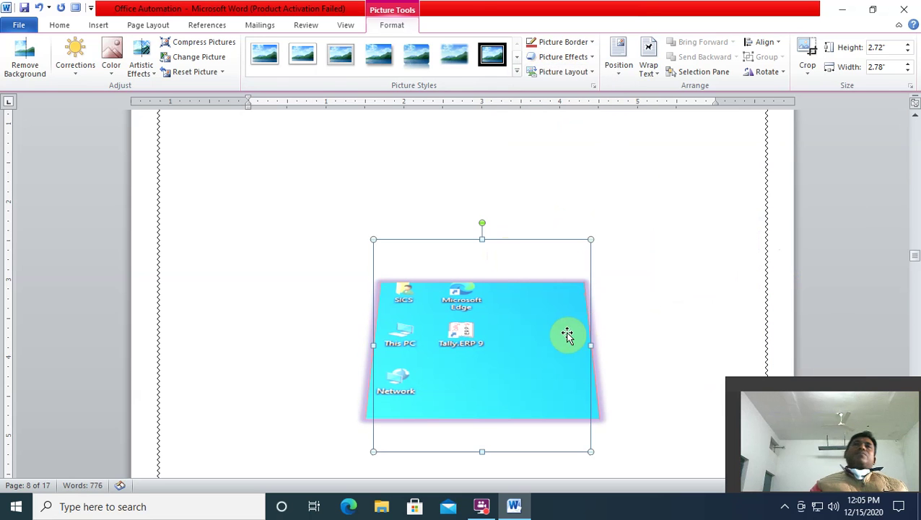